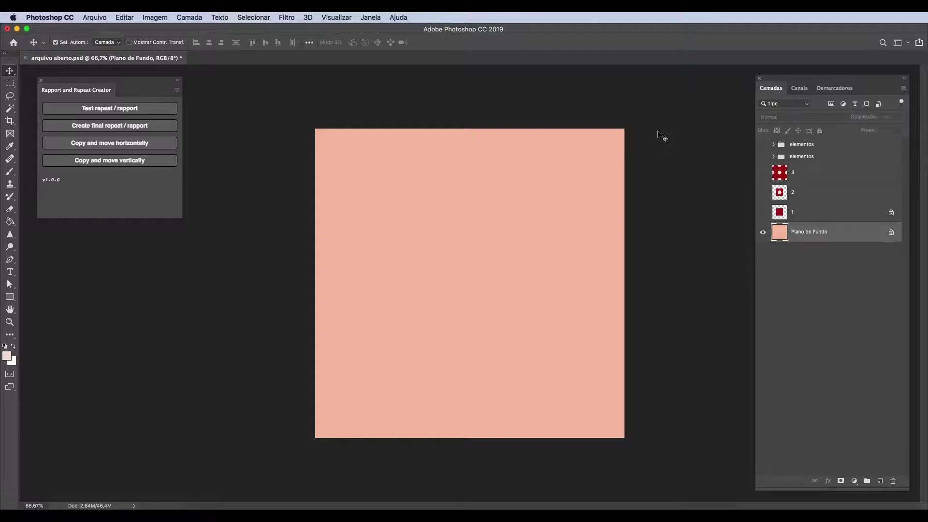
# Show layers 1, 2 and 3 in turn to examine how the centre tile repeats across the canvas
pyautogui.click(764, 213)
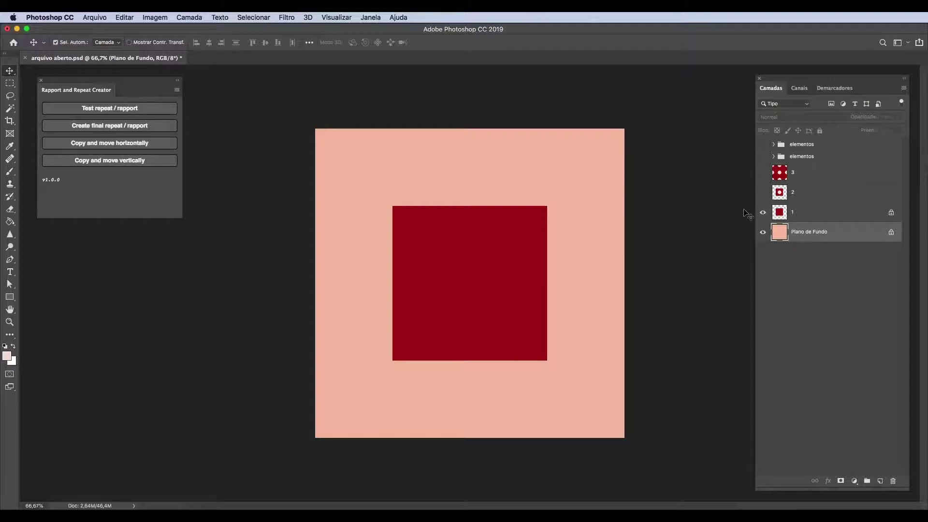
pyautogui.click(763, 194)
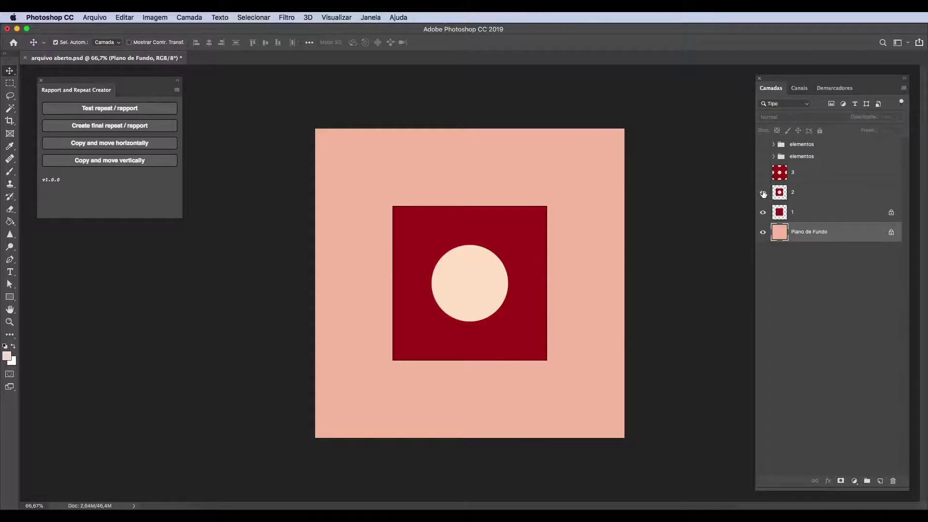
pyautogui.click(763, 173)
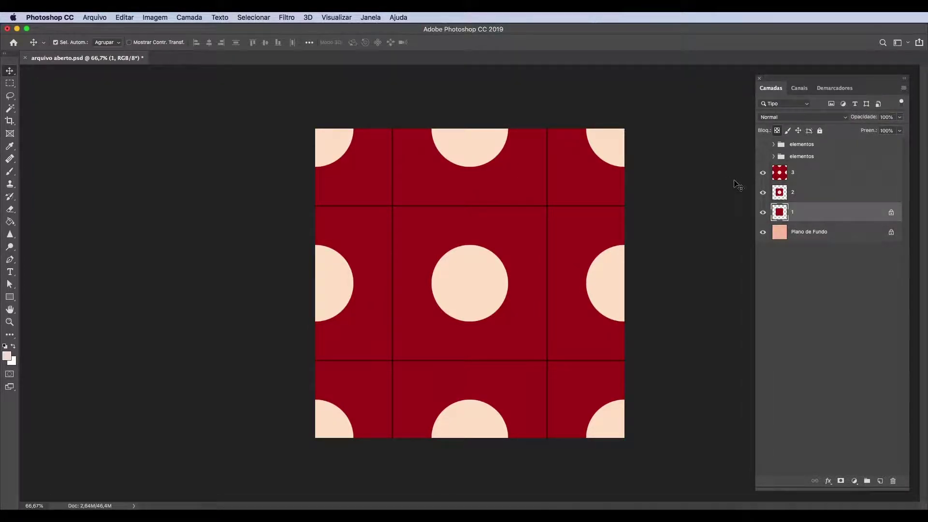
# Delete the example layers 1, 2 and 3, keeping the background and both elementos groups
pyautogui.keyDown('shift'); pyautogui.click(834, 179); pyautogui.keyUp('shift')
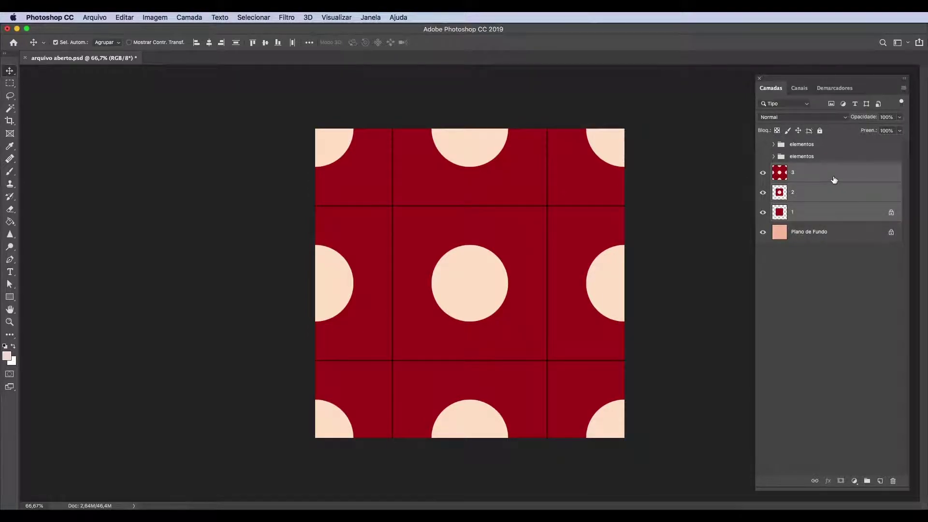
pyautogui.press('Delete')
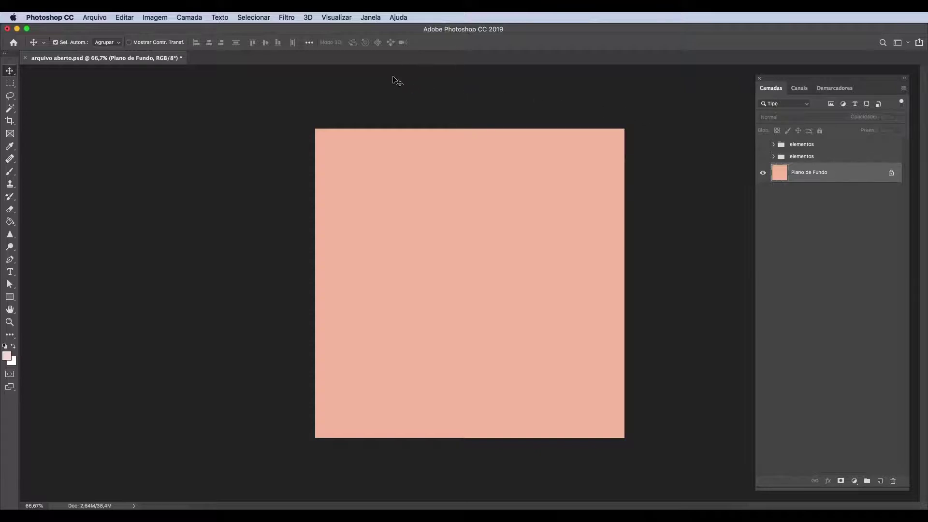
# Open the Rapport and Repeat Creator extension
pyautogui.click(371, 17)
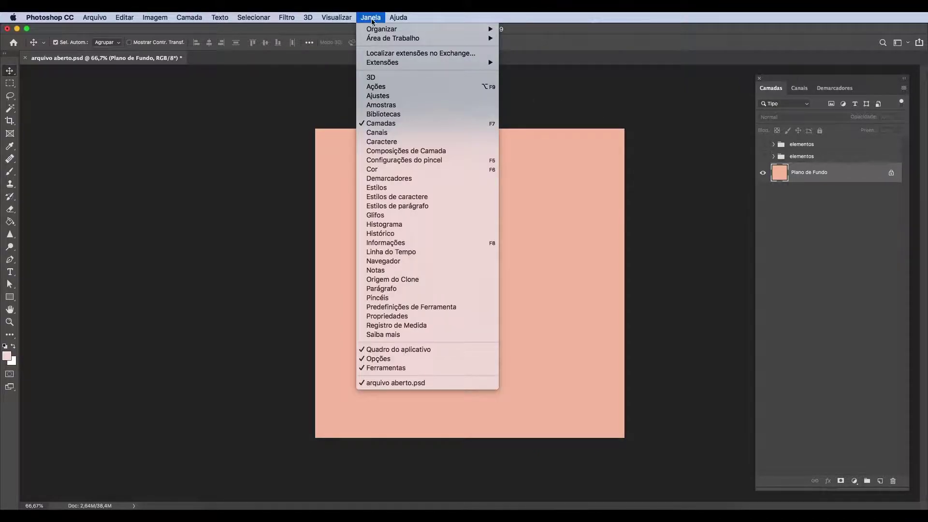
pyautogui.moveTo(381, 65)
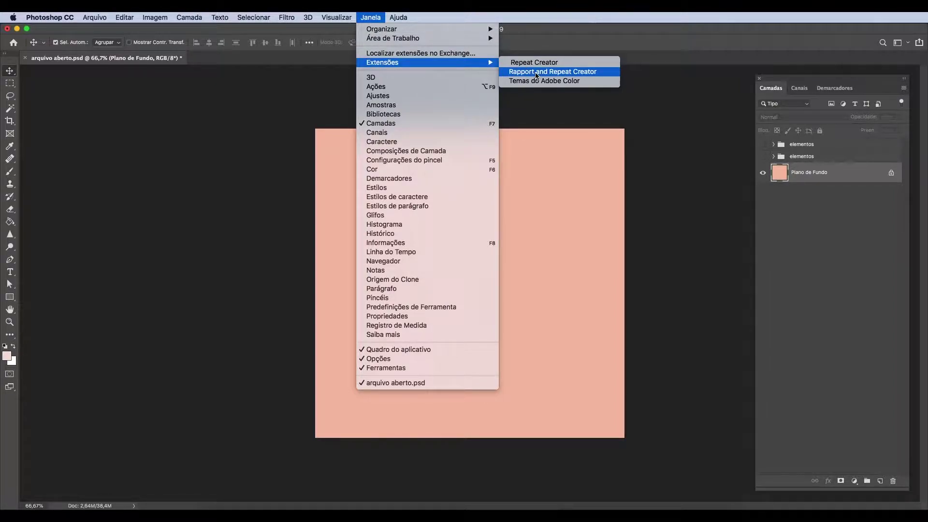
pyautogui.click(548, 74)
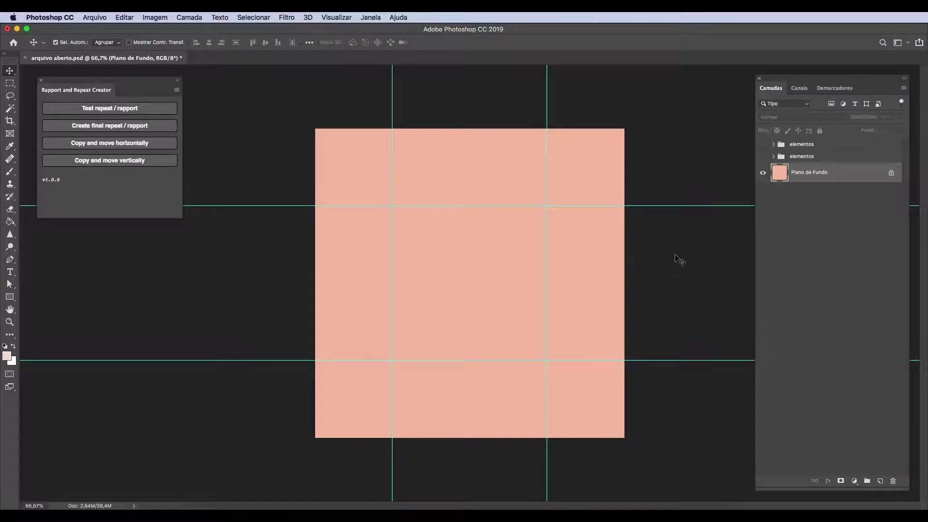
# Show the lower elementos group, select its flowers and generate a test repeat / rapport from it
pyautogui.click(763, 156)
pyautogui.moveTo(338, 147); pyautogui.dragTo(593, 392)
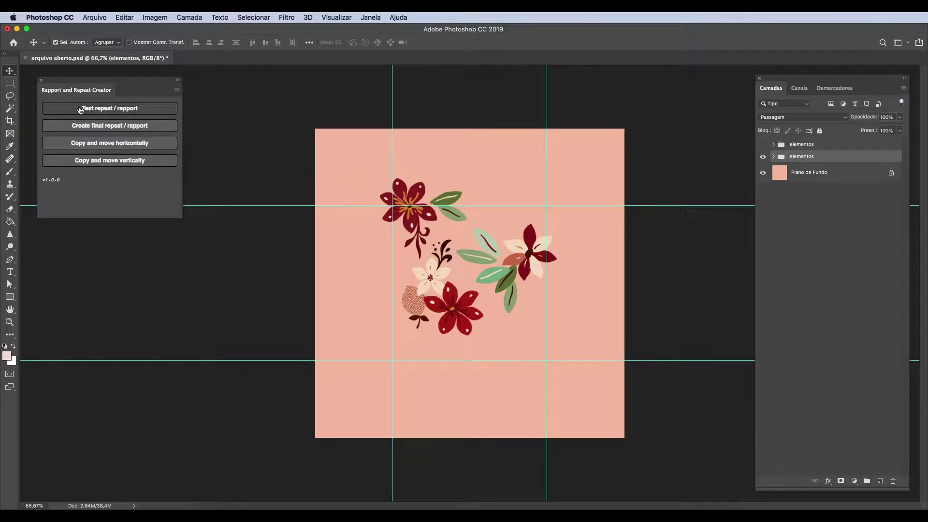
pyautogui.click(115, 112)
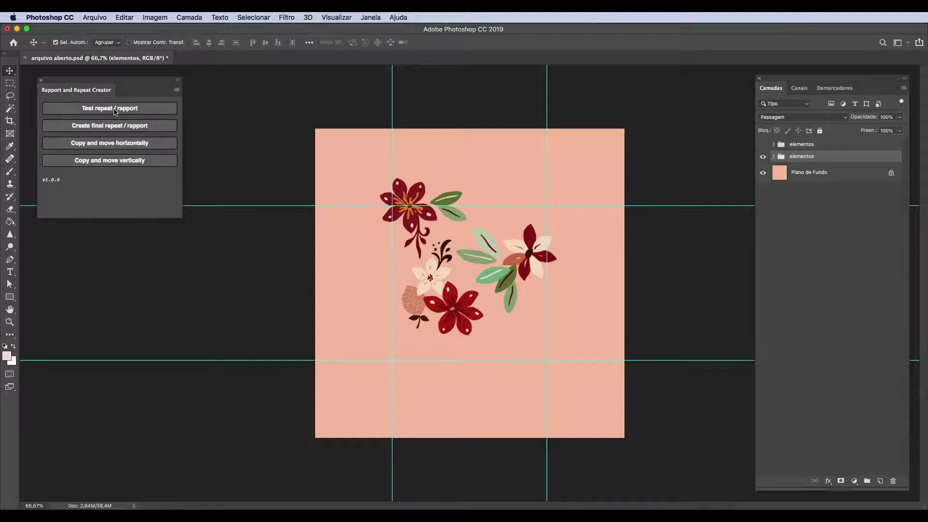
pyautogui.click(559, 188)
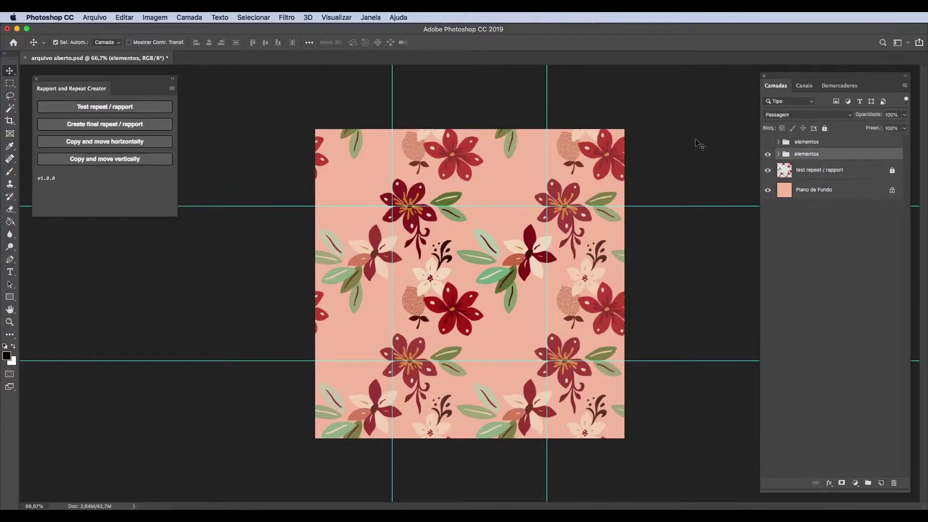
# With the test repeat hidden, try moving a copy of the cream-and-red flower past the canvas's top edge and back, and delete the copy
pyautogui.click(768, 170)
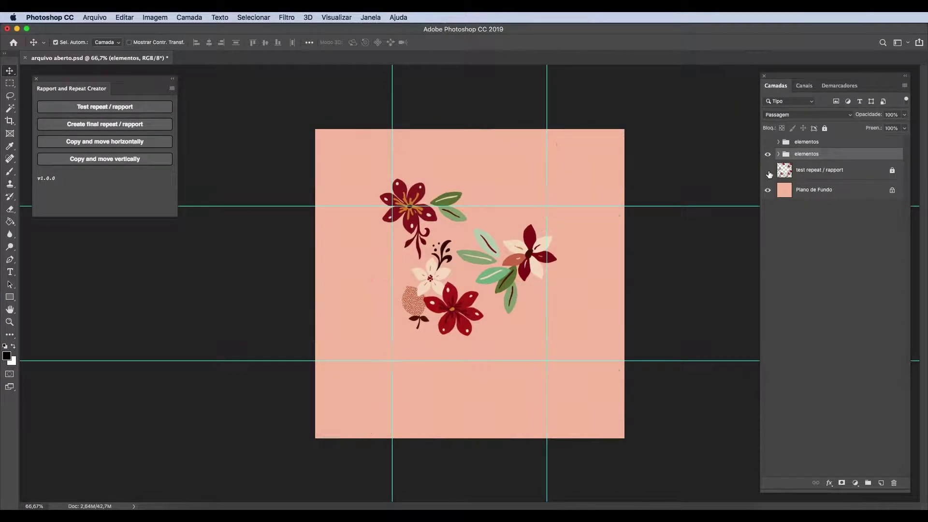
pyautogui.moveTo(531, 247); pyautogui.dragTo(495, 125)
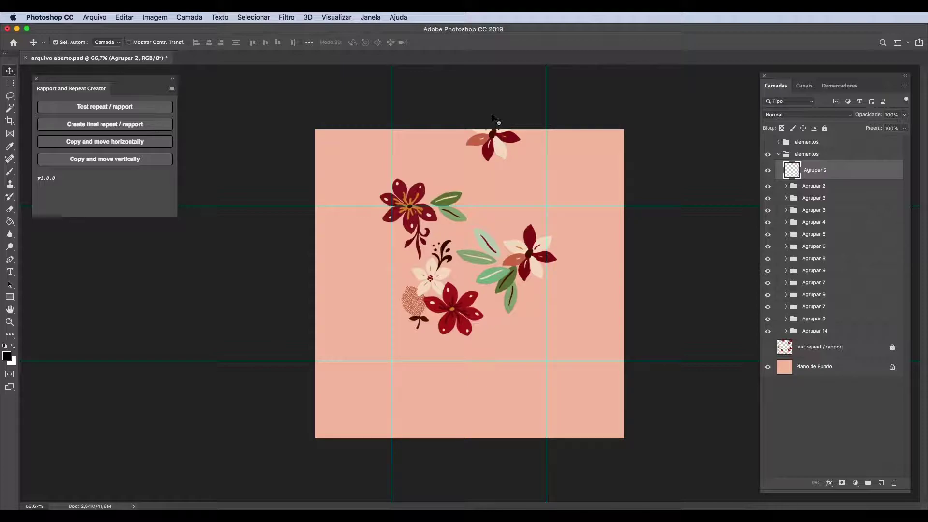
pyautogui.moveTo(495, 144); pyautogui.dragTo(504, 175)
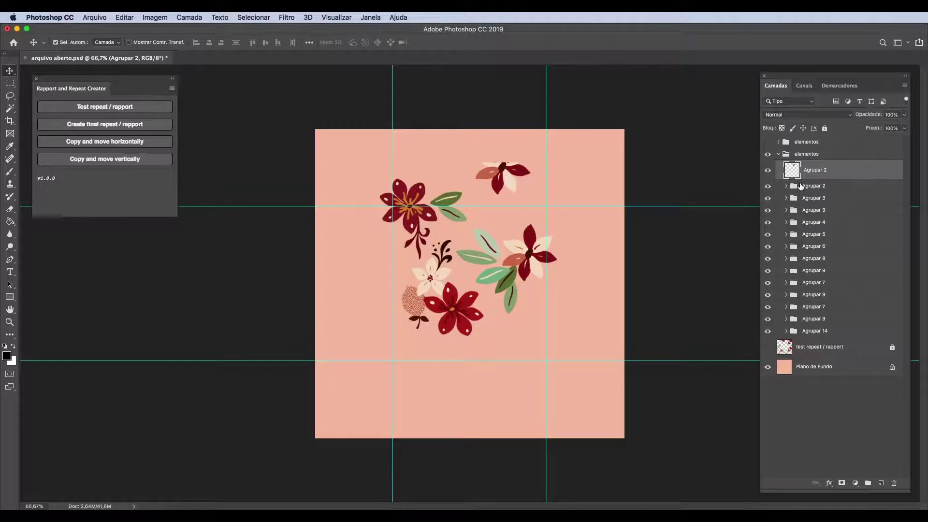
pyautogui.press('Delete')
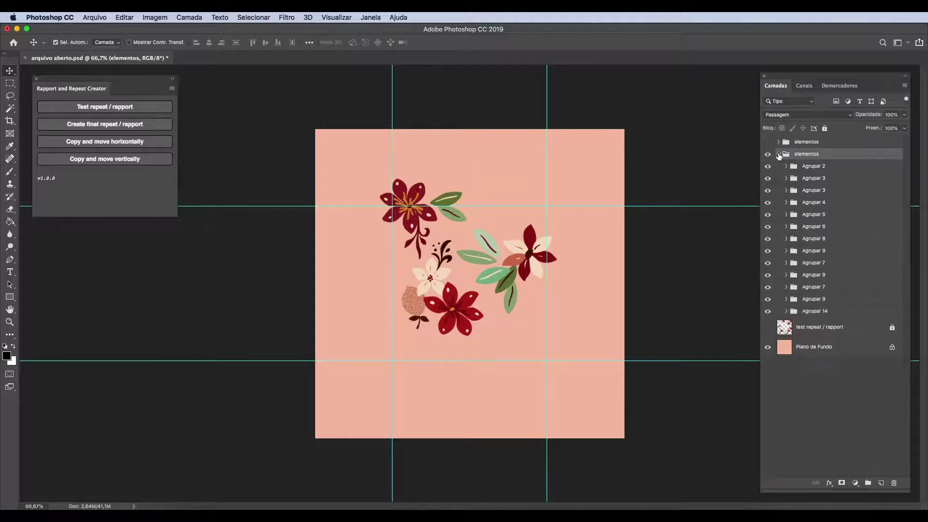
pyautogui.click(779, 155)
pyautogui.click(768, 171)
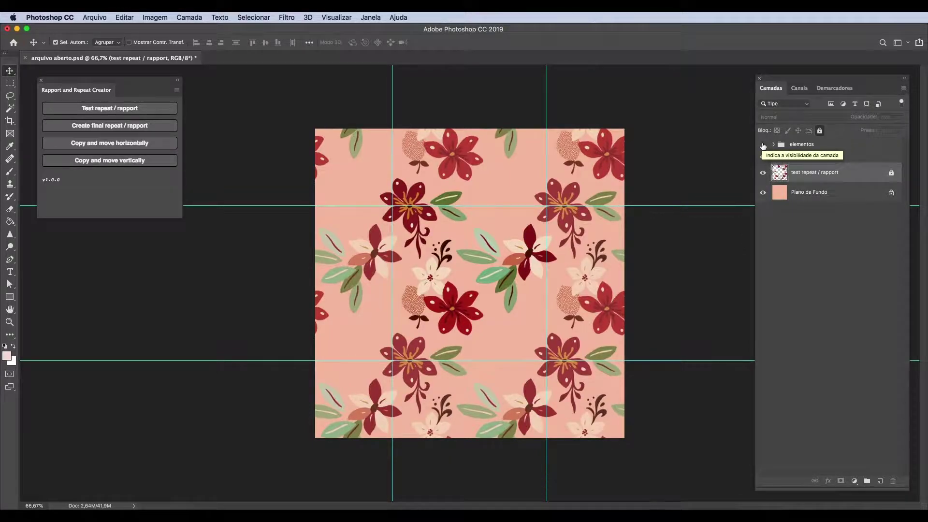
# Show the upper elementos group, and unlock and delete the outdated test repeat / rapport layer
pyautogui.click(763, 144)
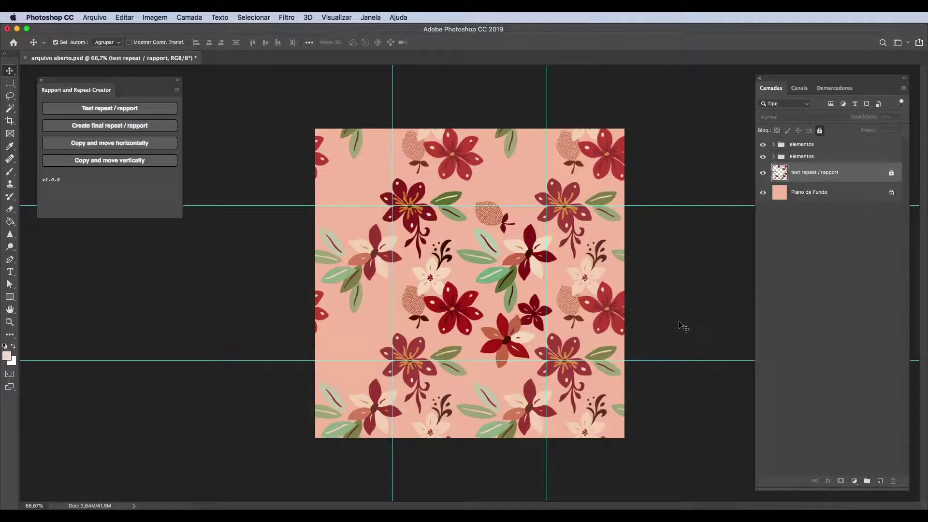
pyautogui.click(820, 131)
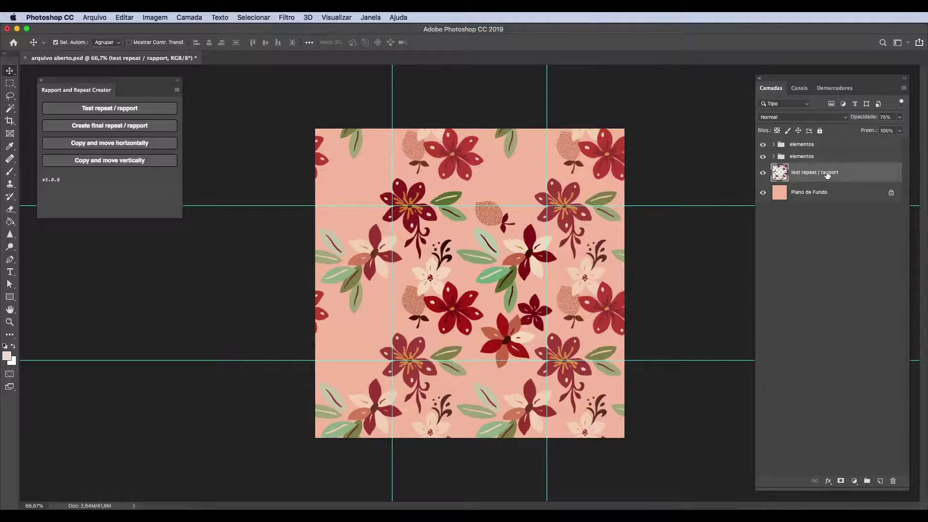
pyautogui.press('BackSpace')
# Select the flowers of both elementos groups and generate a new test repeat / rapport
pyautogui.moveTo(346, 155); pyautogui.dragTo(609, 414)
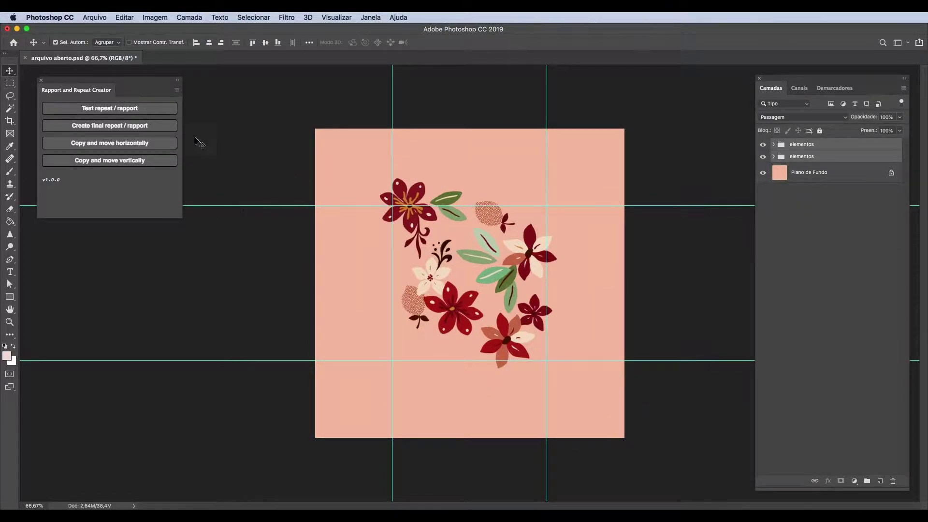
pyautogui.click(131, 111)
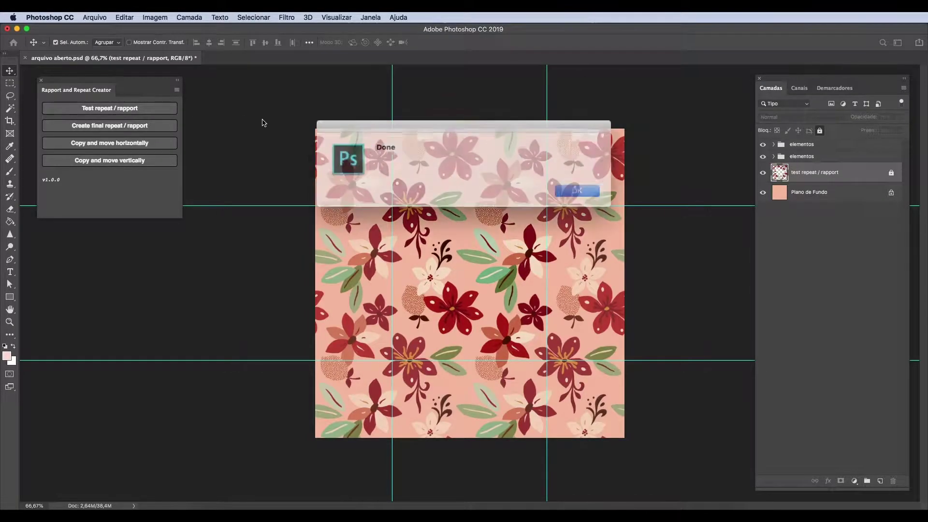
pyautogui.click(569, 187)
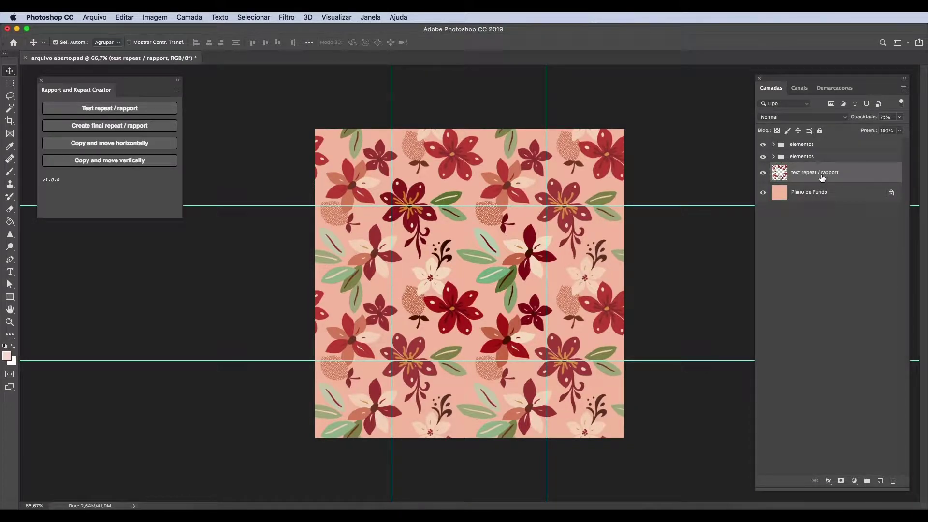
# Delete the test repeat / rapport layer and create the final repeat / rapport from both elementos groups
pyautogui.press('BackSpace')
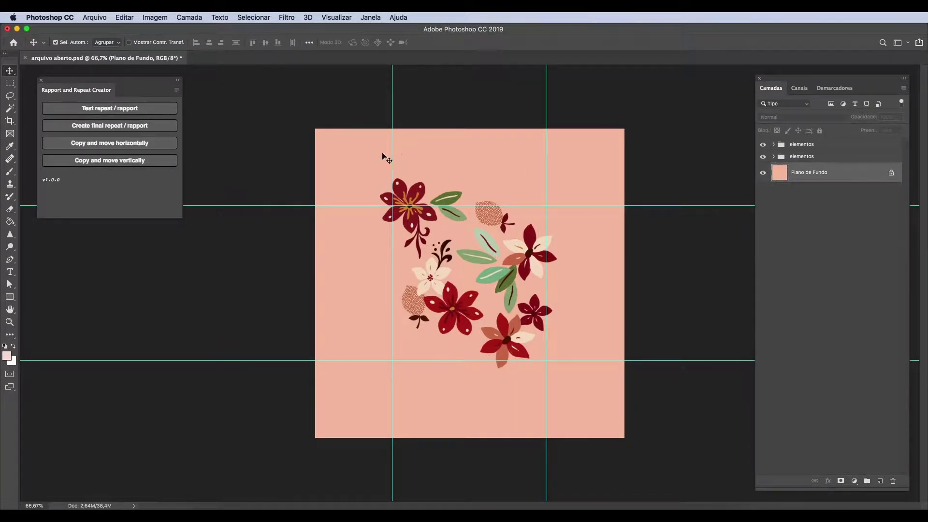
pyautogui.moveTo(339, 149); pyautogui.dragTo(587, 403)
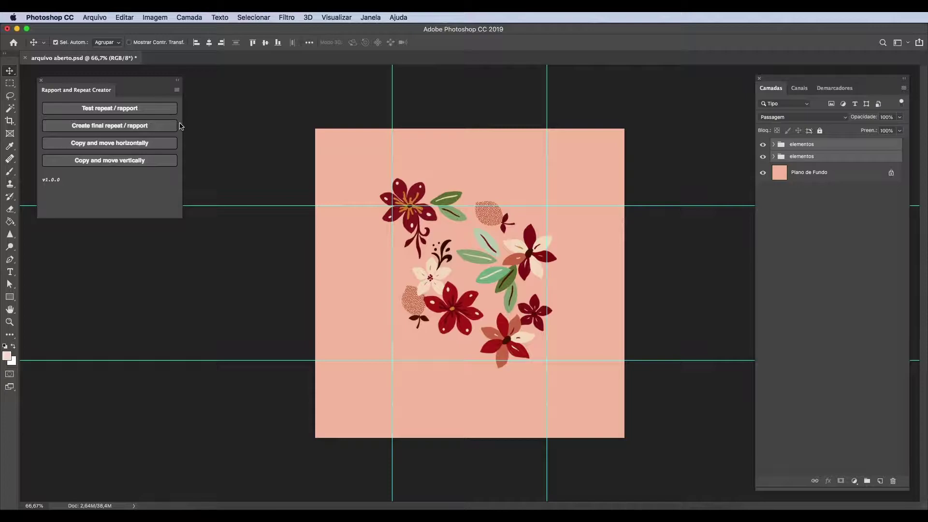
pyautogui.click(143, 127)
pyautogui.click(561, 188)
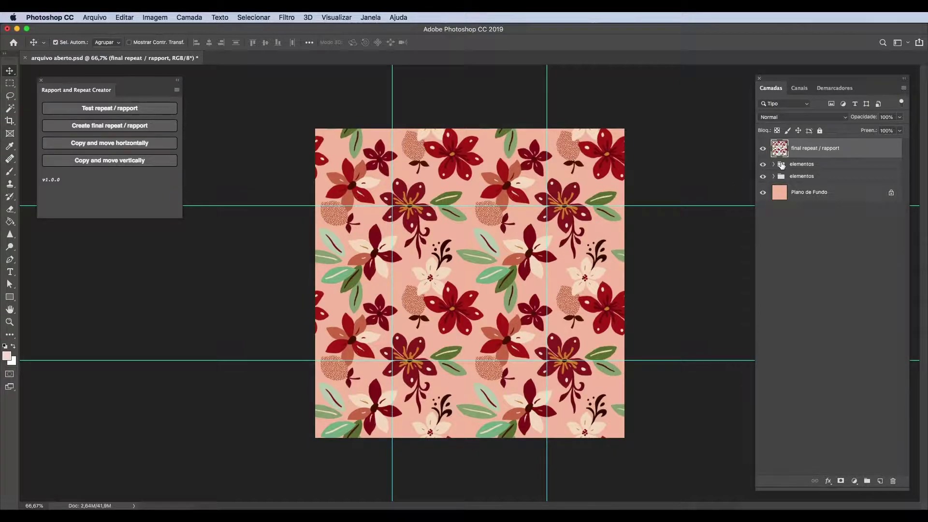
pyautogui.click(763, 151)
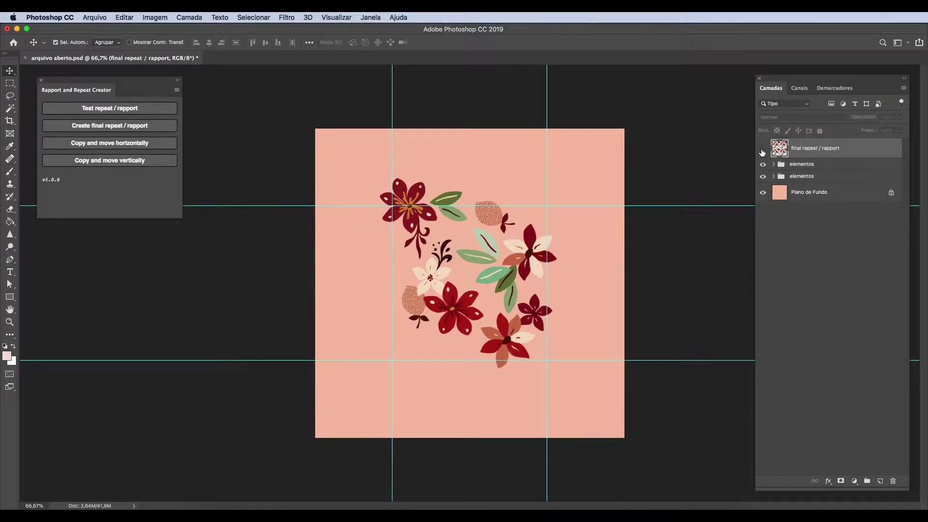
pyautogui.click(763, 151)
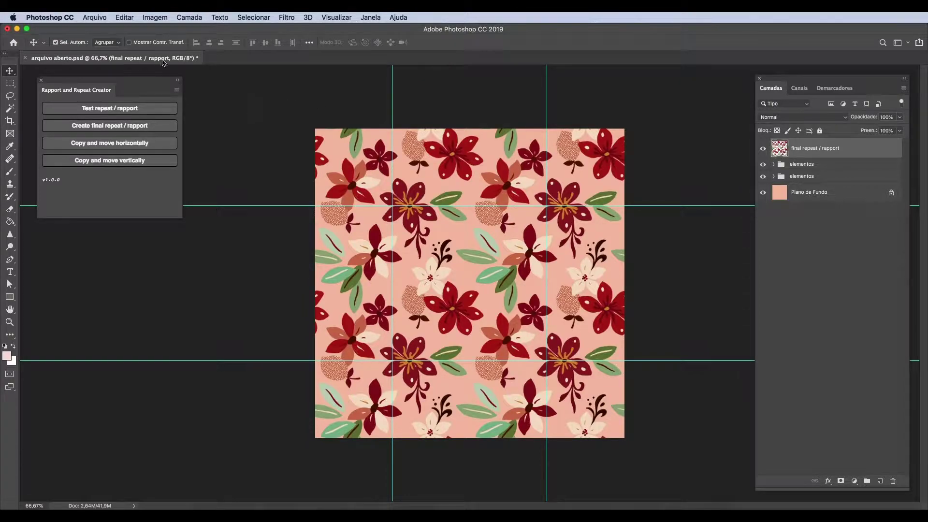
# Reduce the canvas size to 4 by 4 centimetres around the centre
pyautogui.click(150, 18)
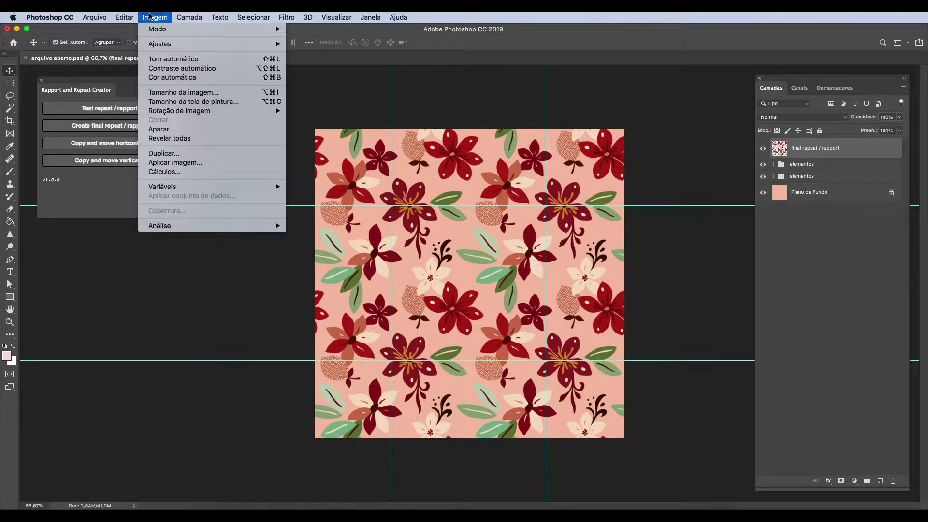
pyautogui.click(211, 102)
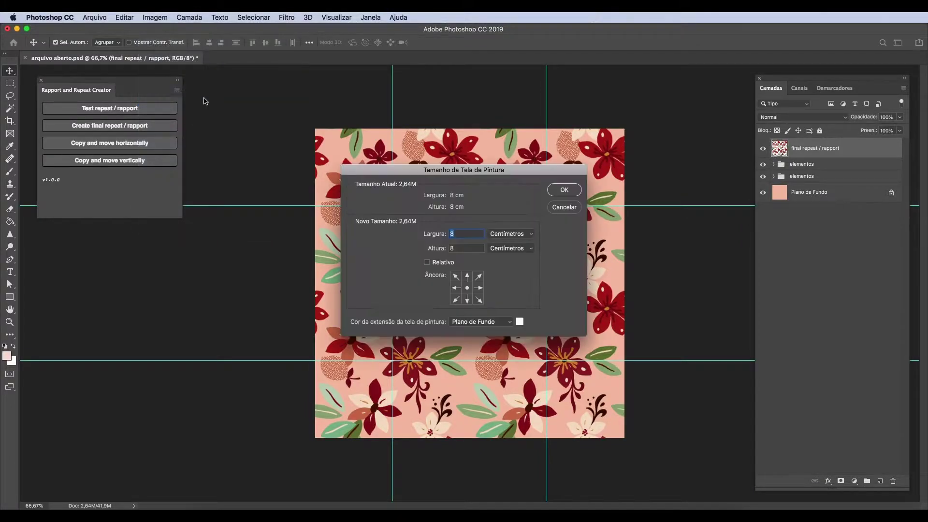
pyautogui.write('4')
pyautogui.press('Tab')
pyautogui.write('4')
pyautogui.click(564, 191)
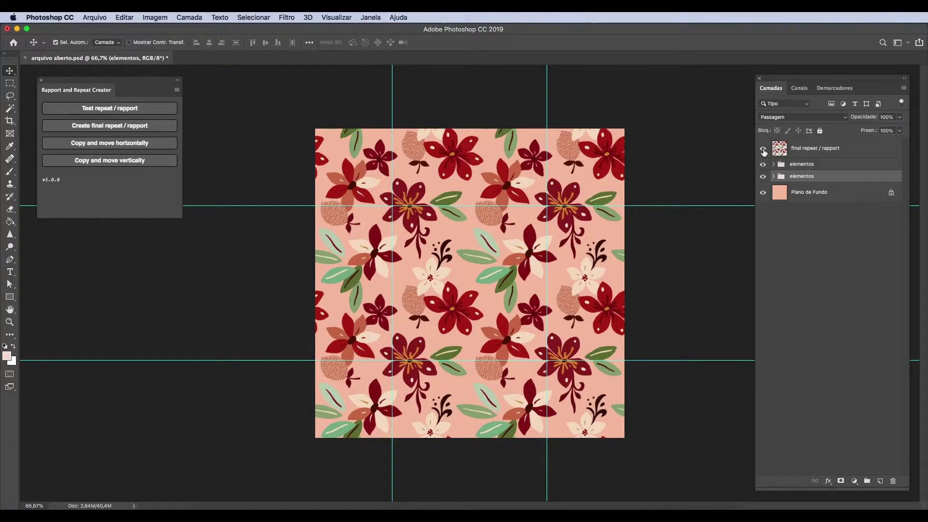
# Hide the final repeat / rapport layer and make a horizontally moved copy of the dark red flower on the upper-left guide crossing
pyautogui.click(763, 150)
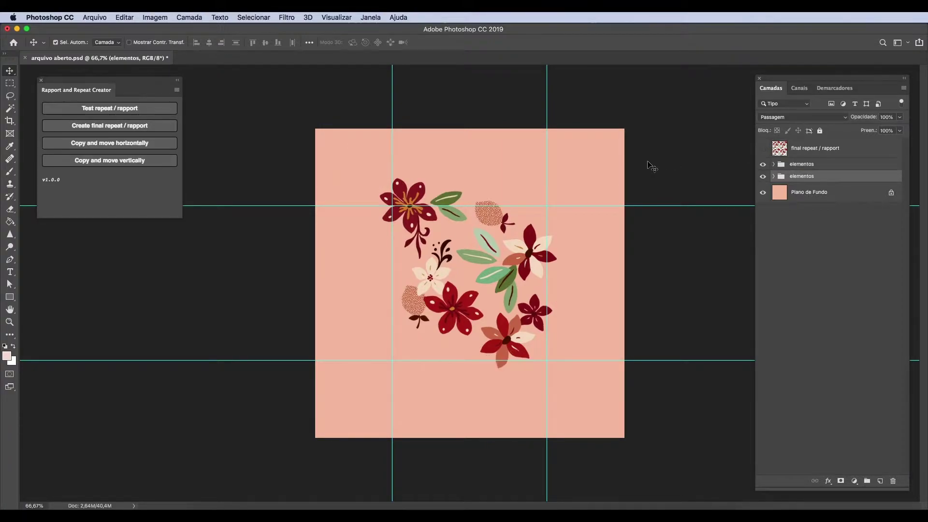
pyautogui.click(416, 193)
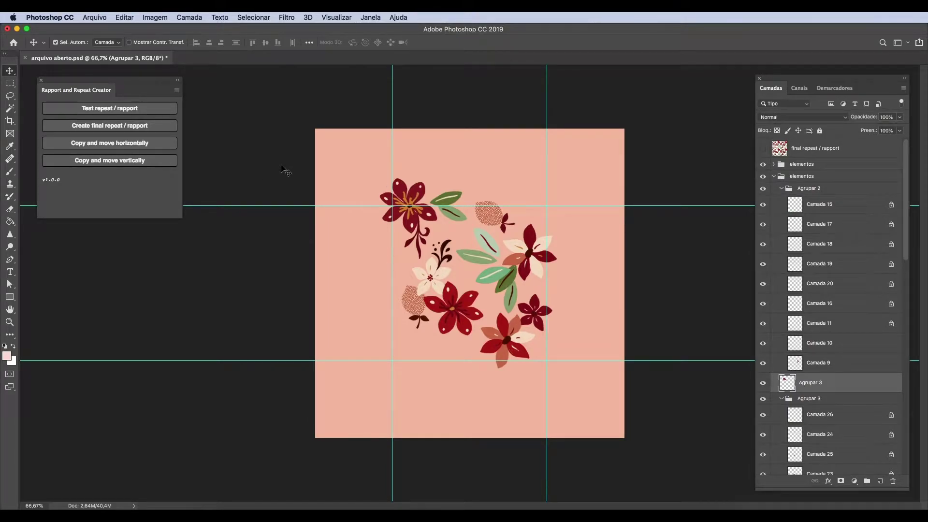
pyautogui.click(105, 145)
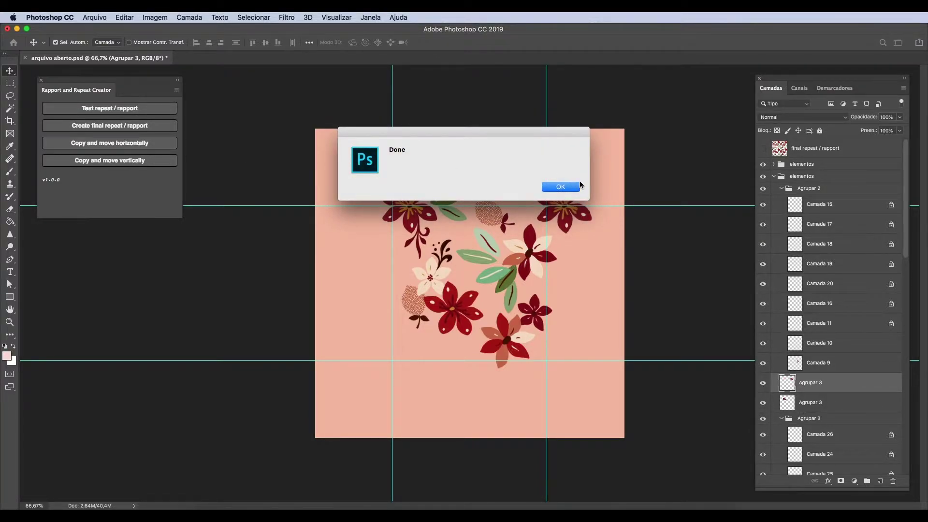
pyautogui.click(546, 187)
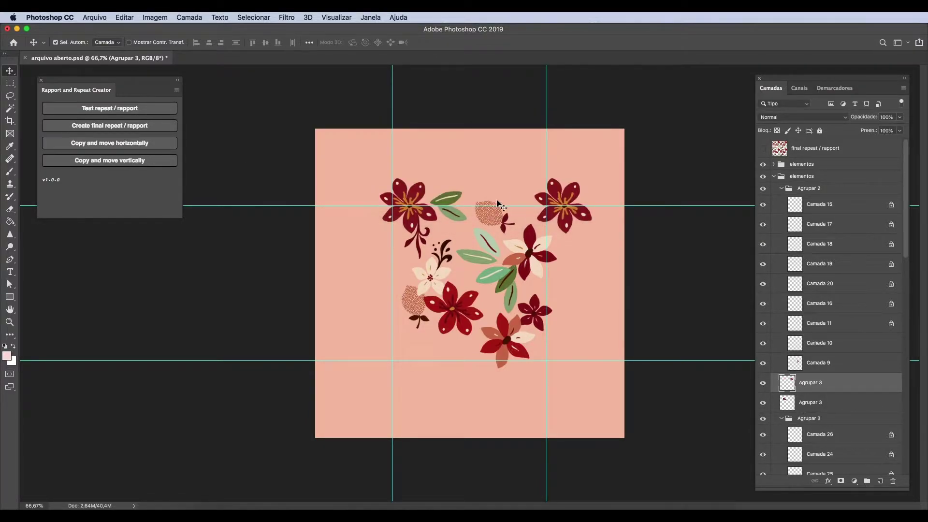
# Make a vertically moved copy of the dark red flower on the upper-left guide crossing and briefly preview the final repeat / rapport layer
pyautogui.click(426, 193)
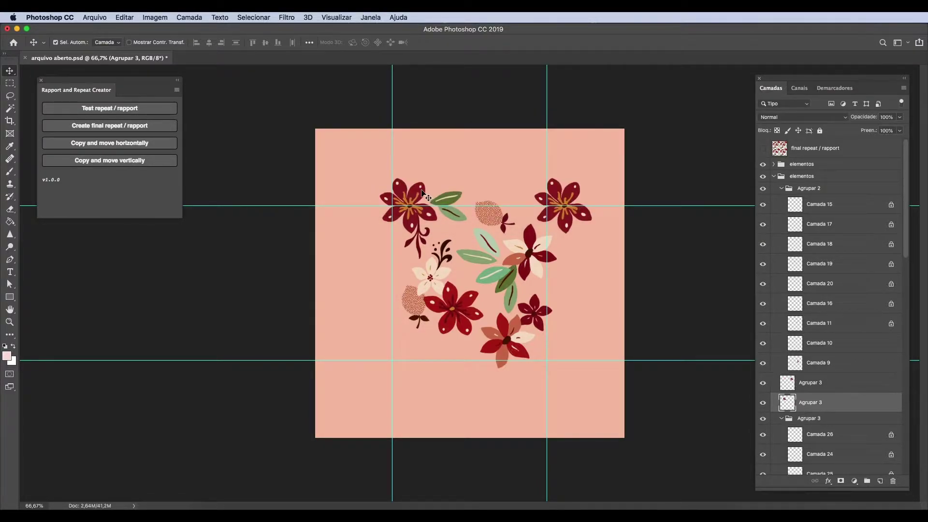
pyautogui.click(98, 161)
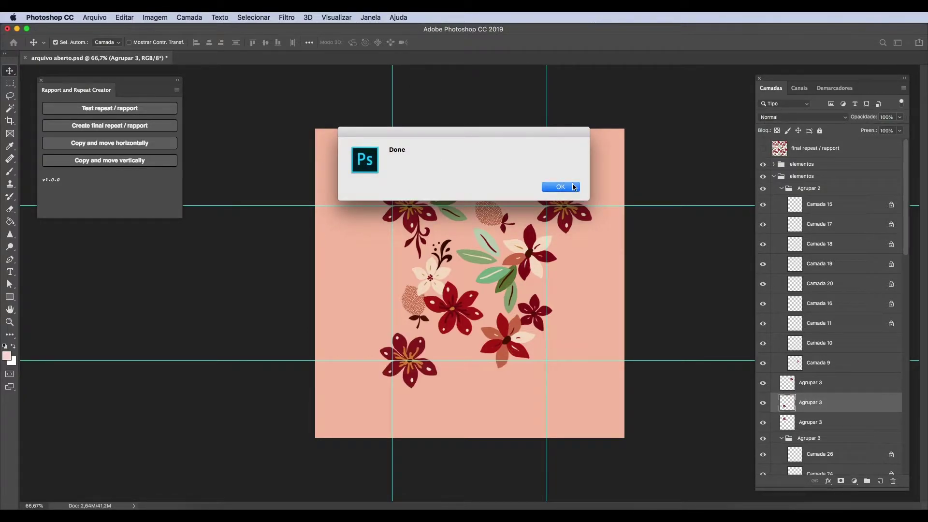
pyautogui.click(574, 187)
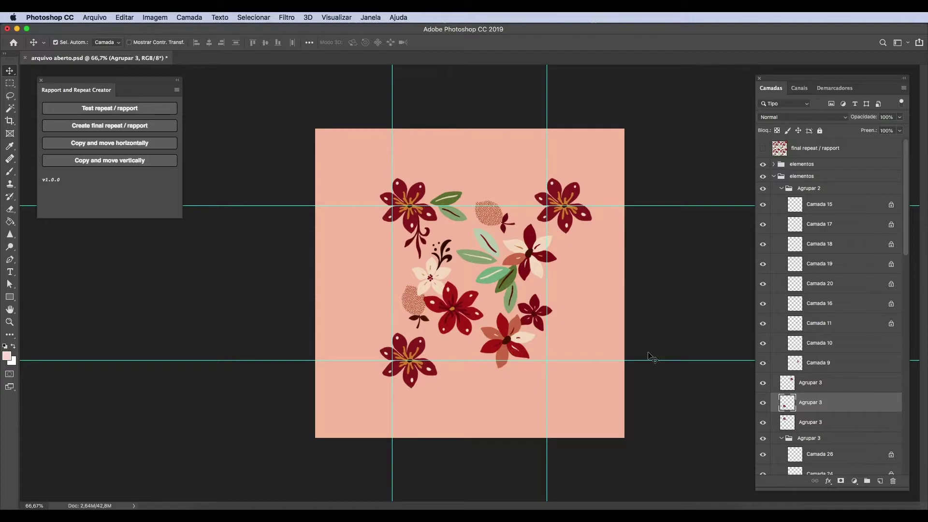
pyautogui.click(763, 148)
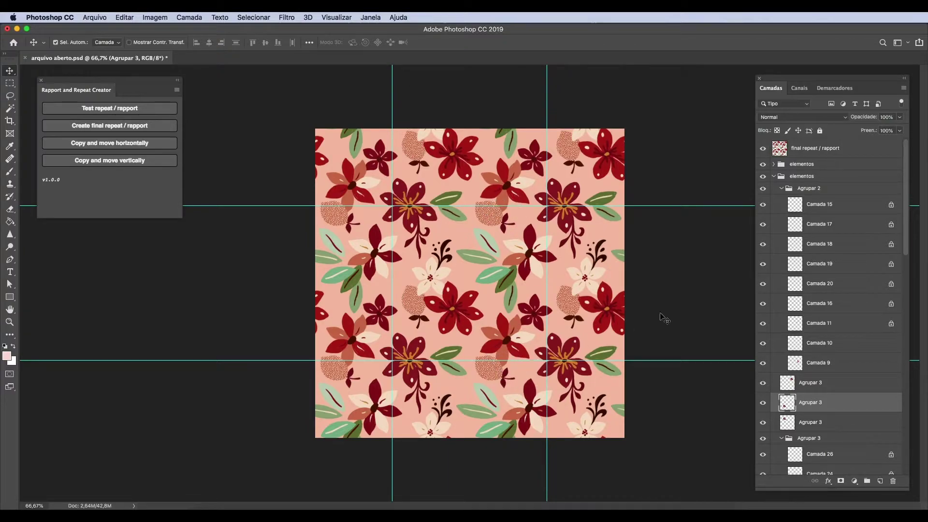
pyautogui.click(763, 150)
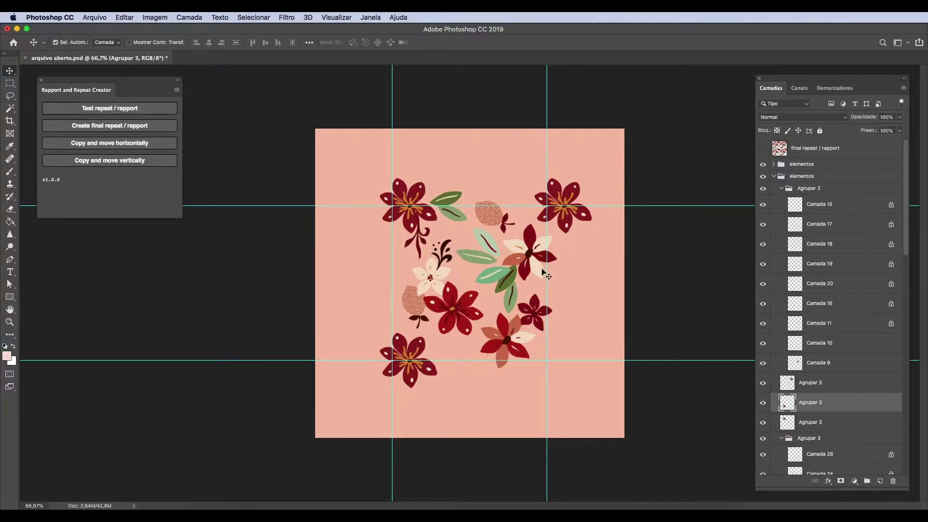
# Make a vertically moved copy of the red, orange and cream flower near the lower horizontal guide
pyautogui.click(504, 324)
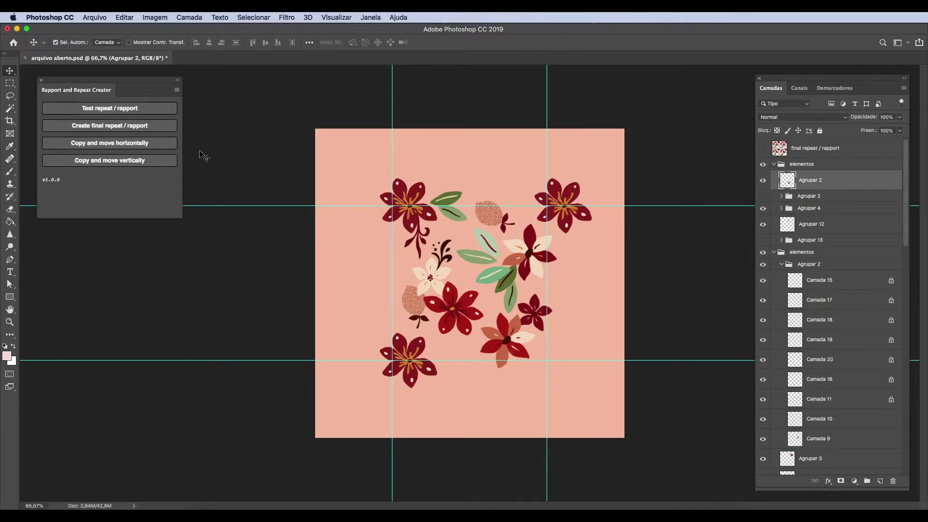
pyautogui.click(123, 160)
pyautogui.click(560, 187)
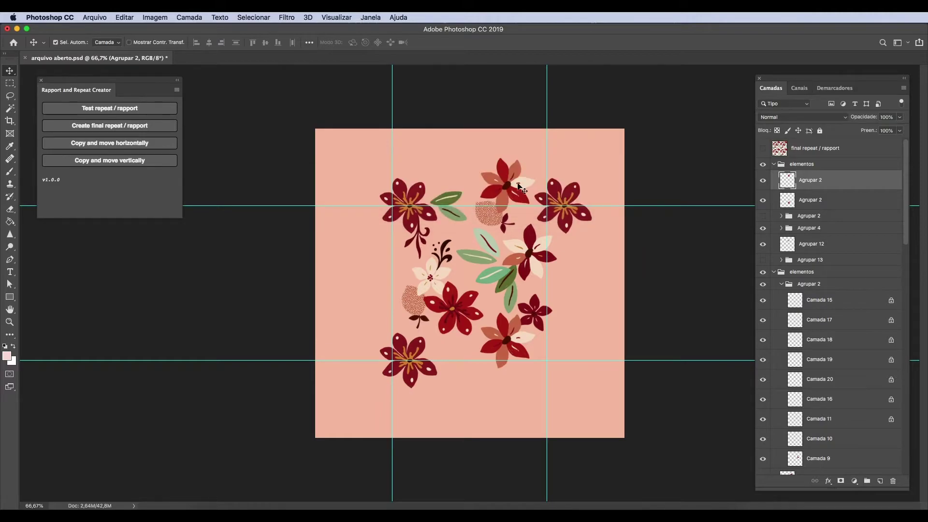
# Select all the floral elements on the canvas and create a new final repeat / rapport from them
pyautogui.moveTo(337, 144); pyautogui.dragTo(592, 417)
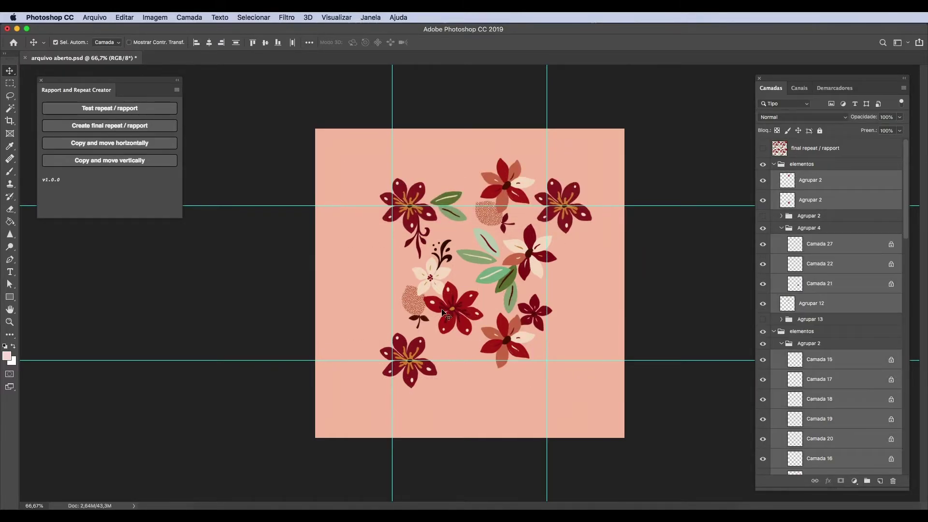
pyautogui.click(119, 125)
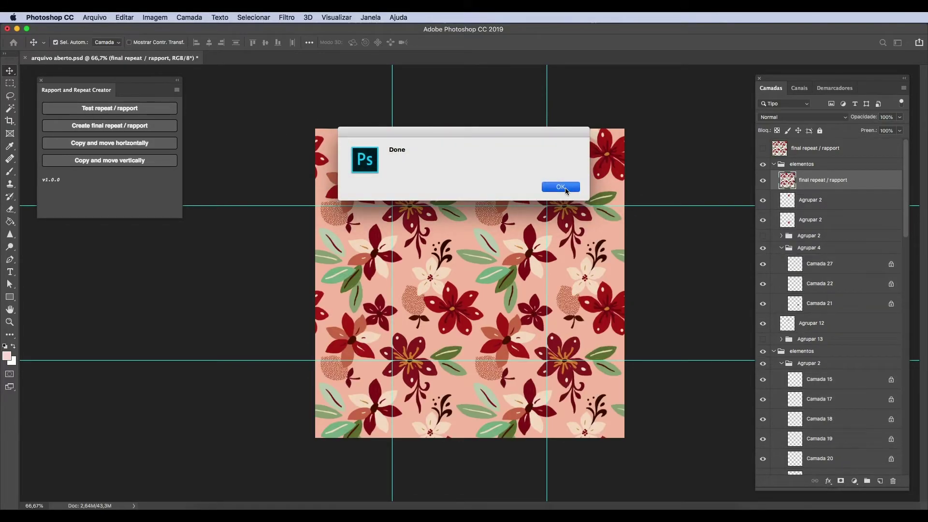
pyautogui.click(566, 189)
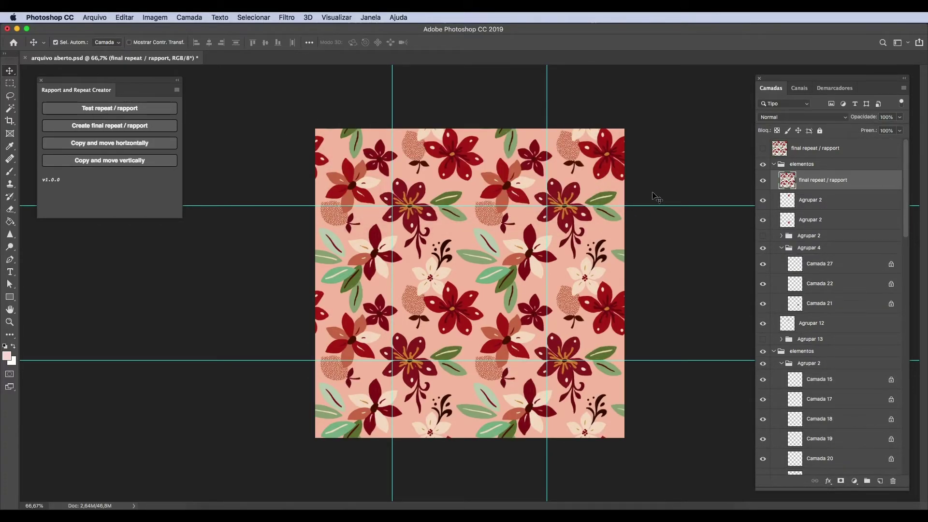